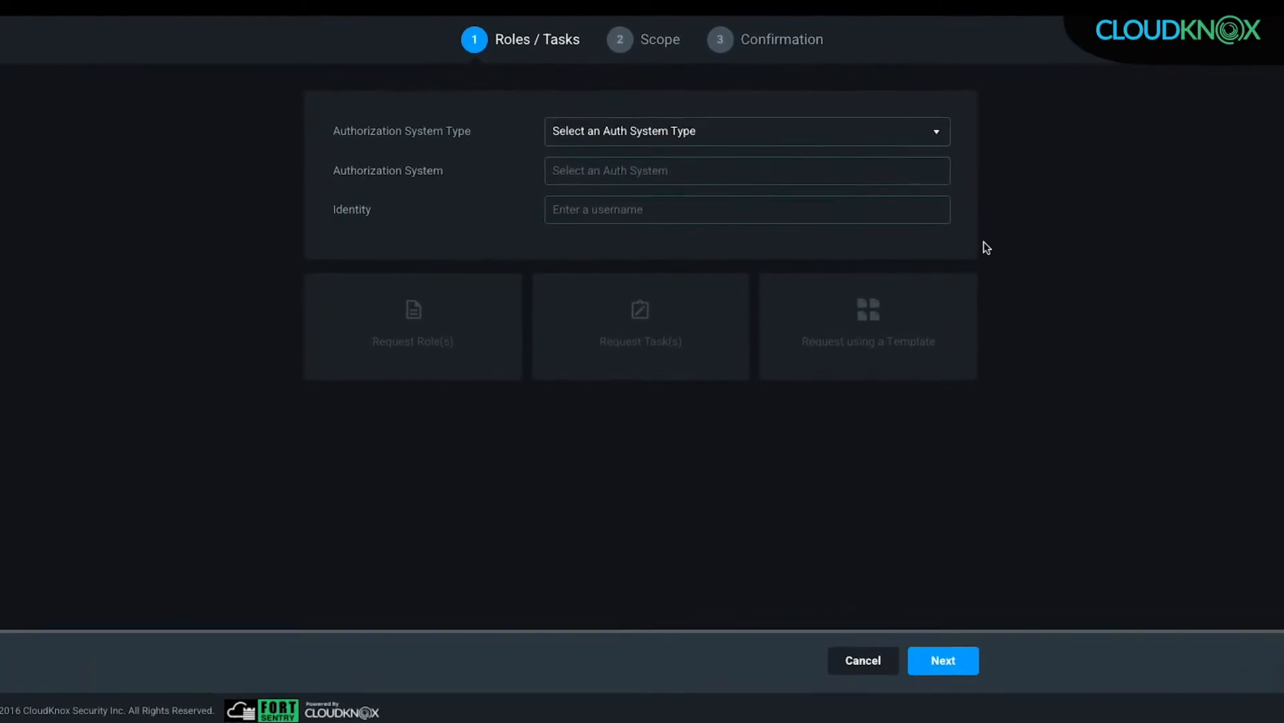
- Set the authorization system type to AWS, the authorization system to cloudknox-development, and choose the requester's username as identity
{"action": "left_click", "coordinate": [841, 126]}
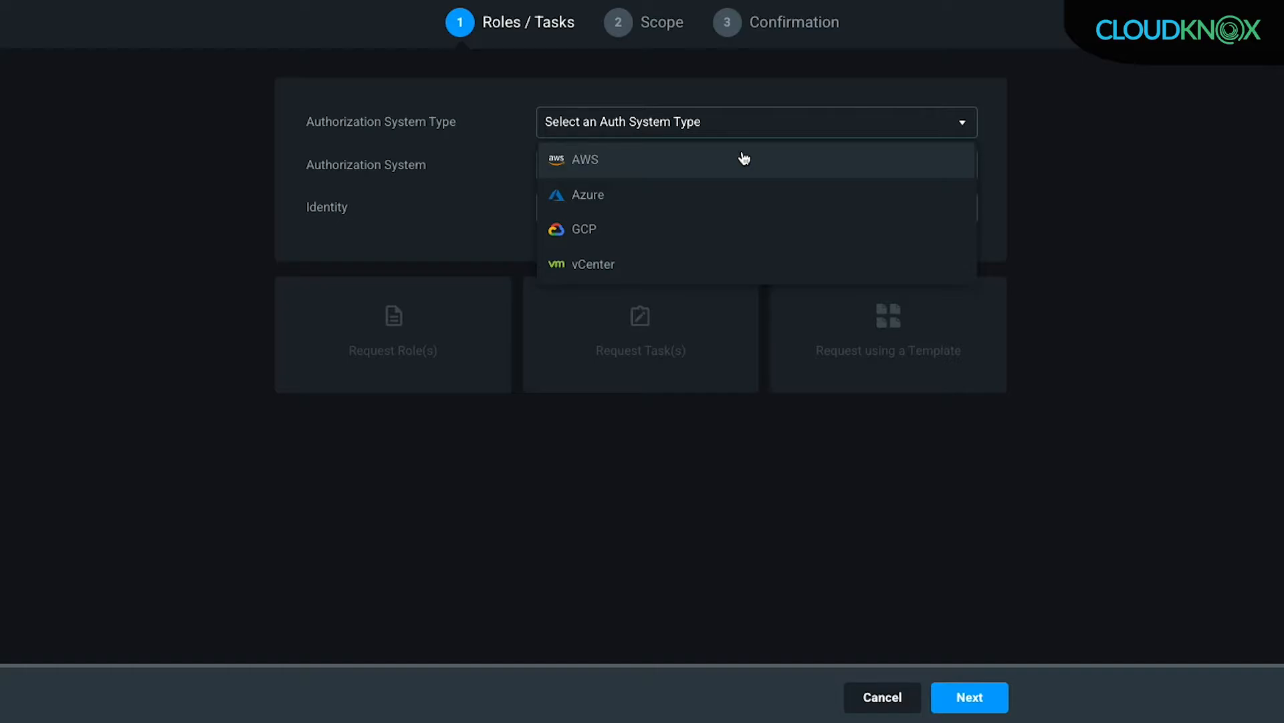
{"action": "left_click", "coordinate": [623, 166]}
{"action": "left_click", "coordinate": [608, 165]}
{"action": "left_click", "coordinate": [601, 214]}
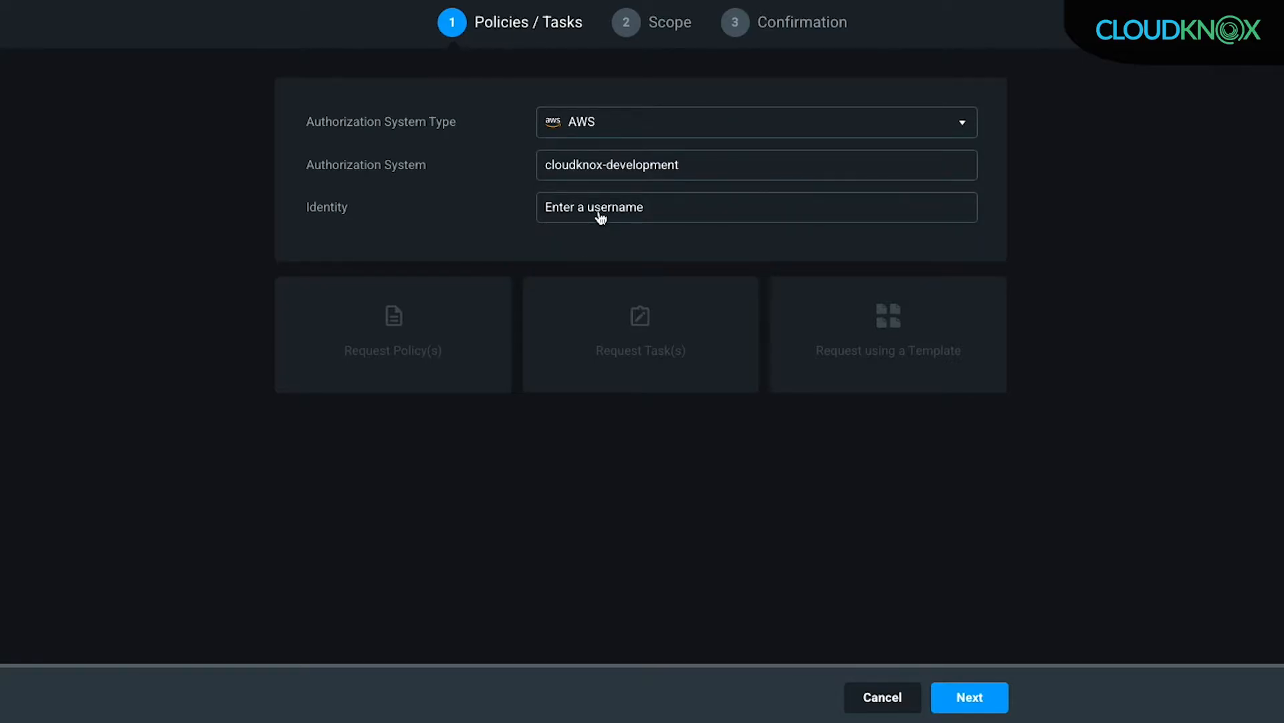
{"action": "left_click", "coordinate": [600, 210]}
{"action": "left_click", "coordinate": [580, 272]}
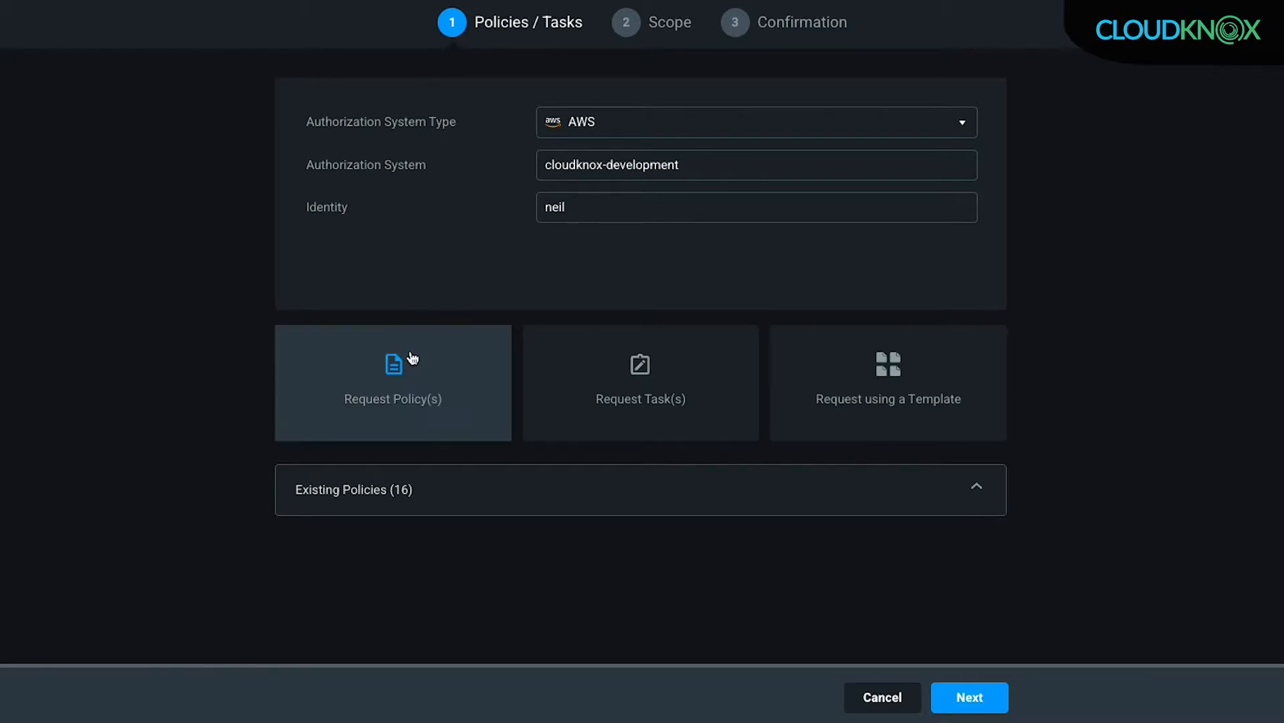
- Choose to request policies, search the available policies for "admin", and clear the search
{"action": "left_click", "coordinate": [402, 372]}
{"action": "left_click", "coordinate": [393, 519]}
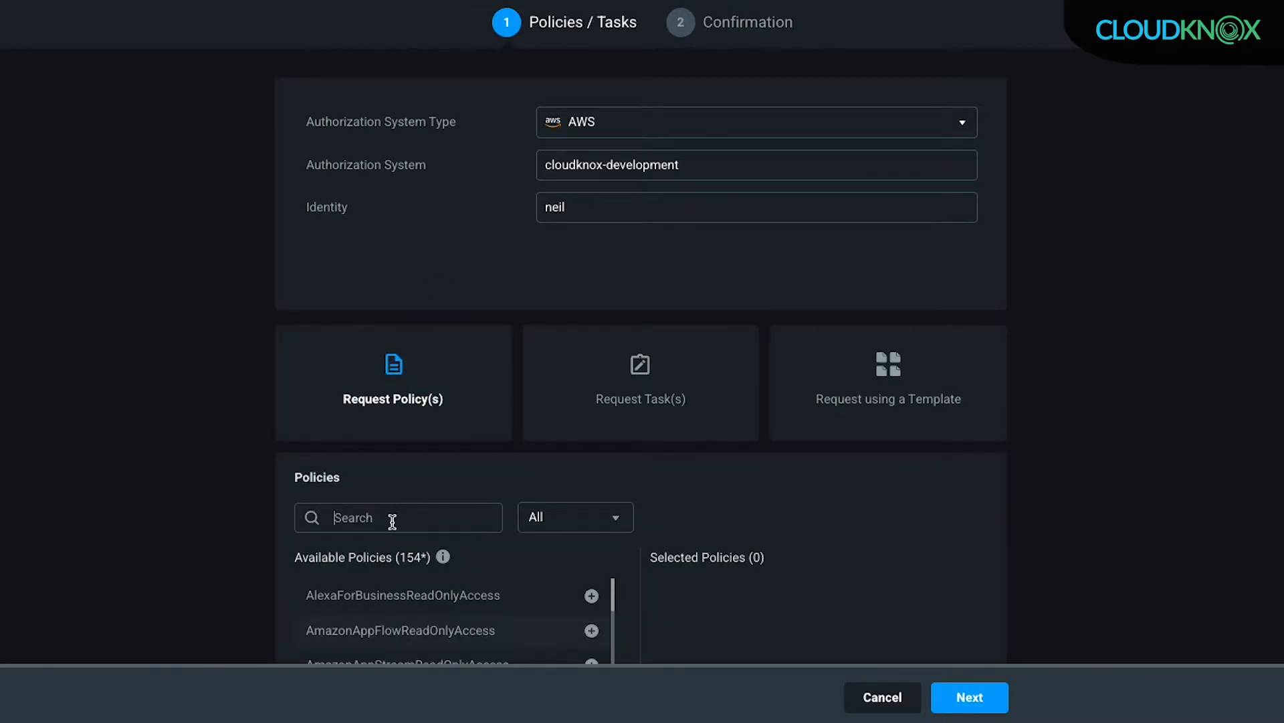
{"action": "type", "text": "admin"}
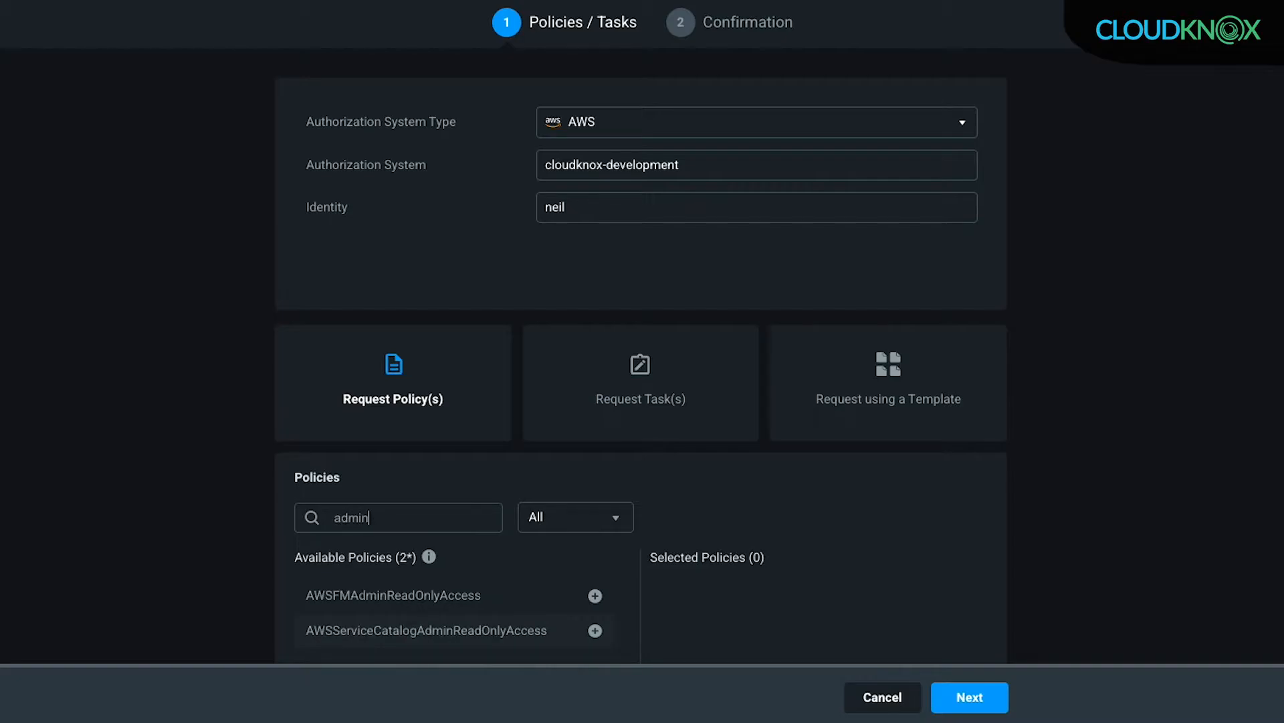
{"action": "key", "text": "BackSpace"}
{"action": "key", "text": "BackSpace"}
{"action": "key", "text": "BackSpace"}
{"action": "key", "text": "BackSpace"}
{"action": "key", "text": "BackSpace"}
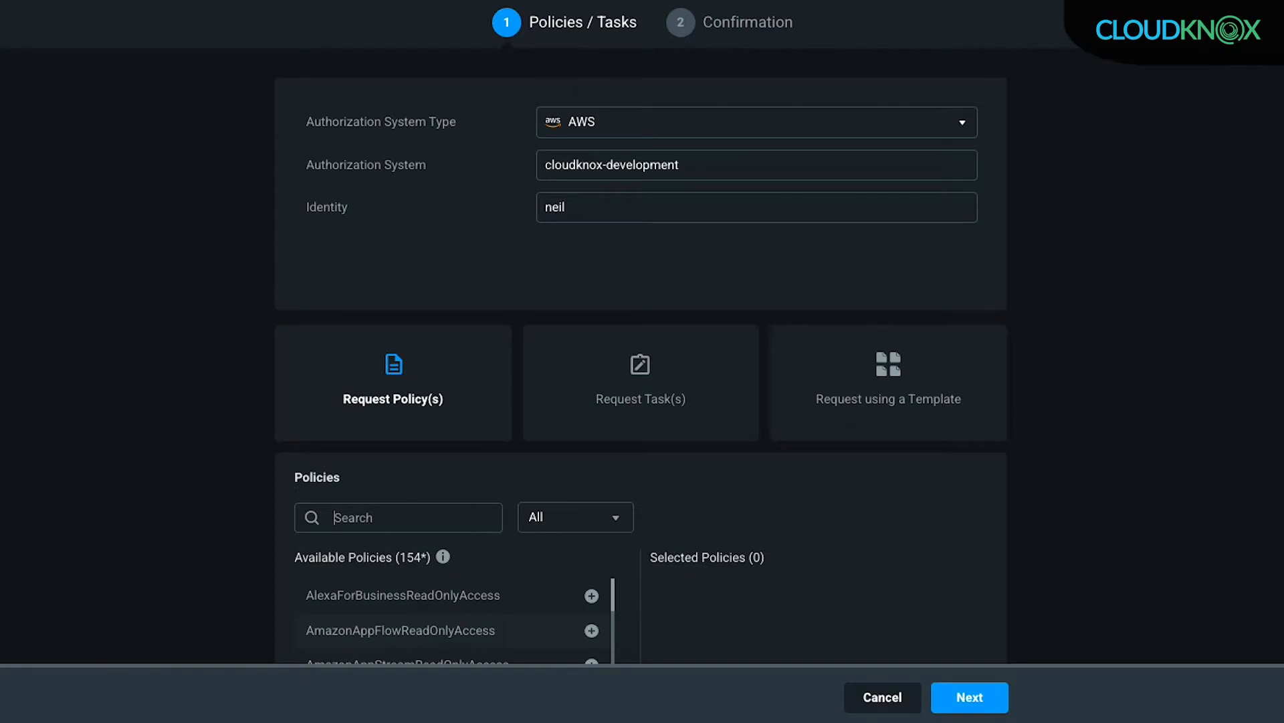
- Switch the authorization system type to Azure, with CloudKnox Demo as the authorization system and the requester as identity
{"action": "left_click", "coordinate": [689, 127]}
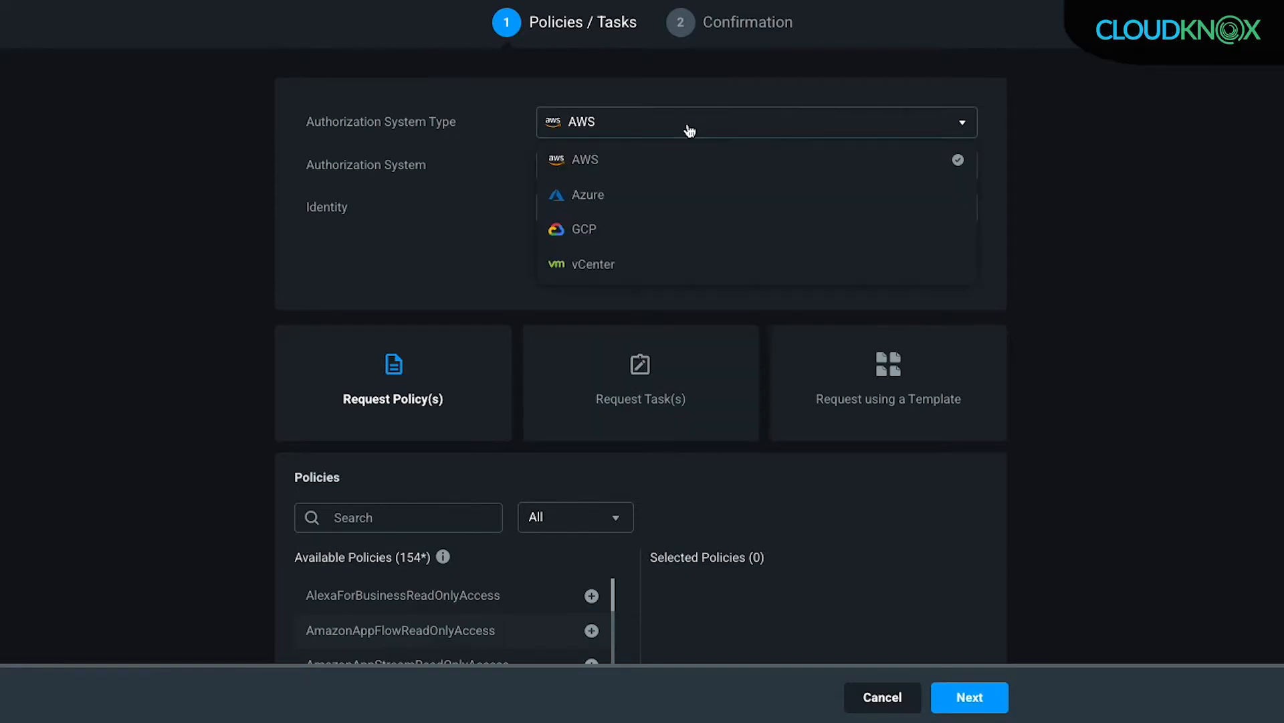
{"action": "left_click", "coordinate": [639, 196]}
{"action": "left_click", "coordinate": [629, 175]}
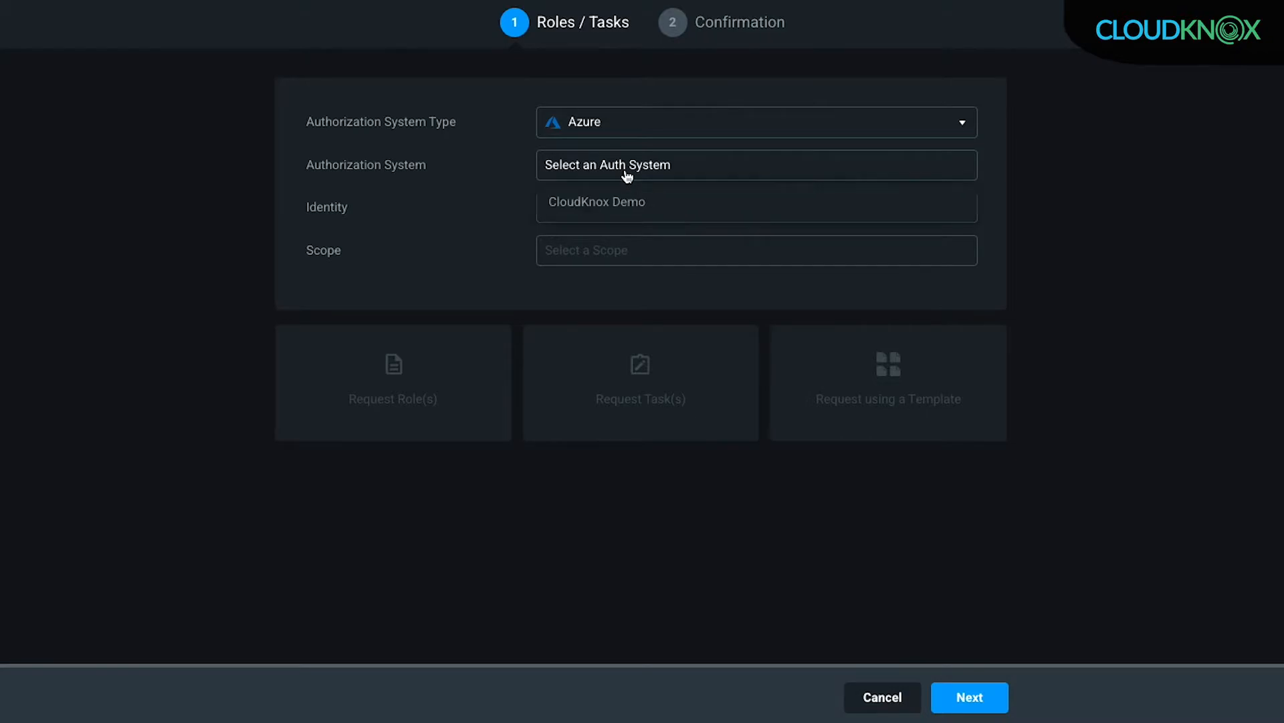
{"action": "left_click", "coordinate": [619, 202]}
{"action": "left_click", "coordinate": [617, 207]}
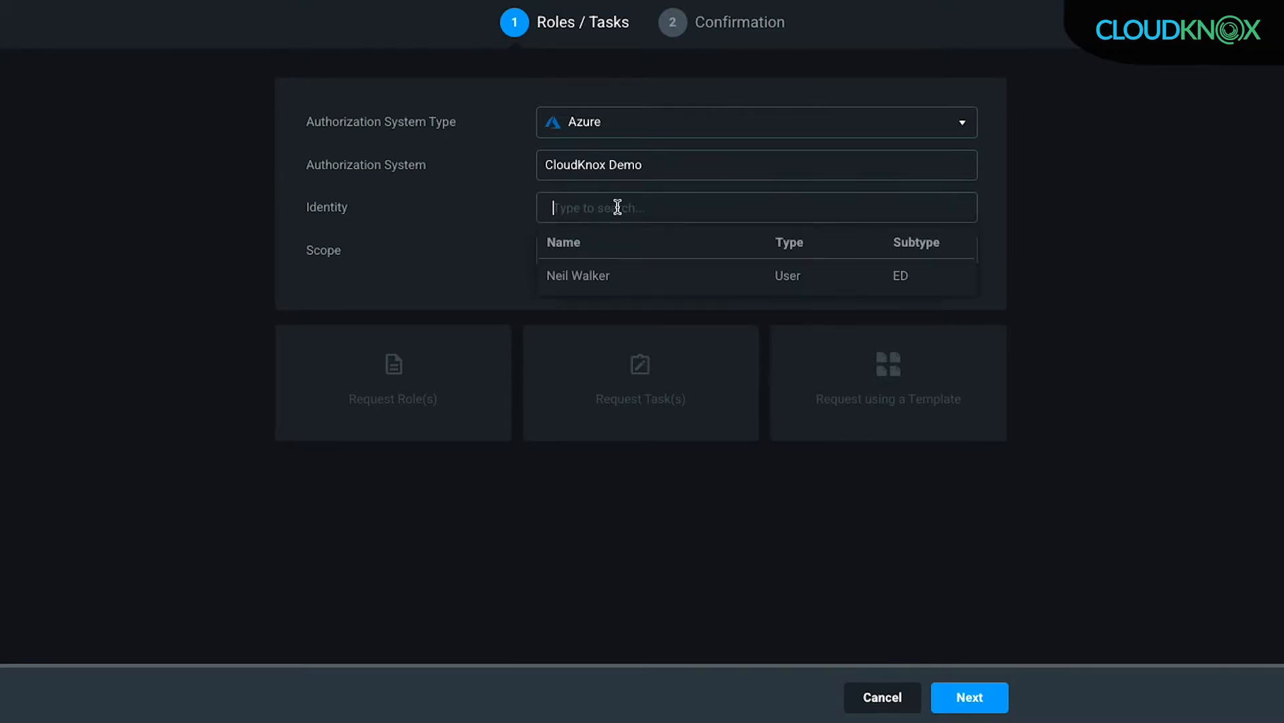
{"action": "left_click", "coordinate": [597, 277]}
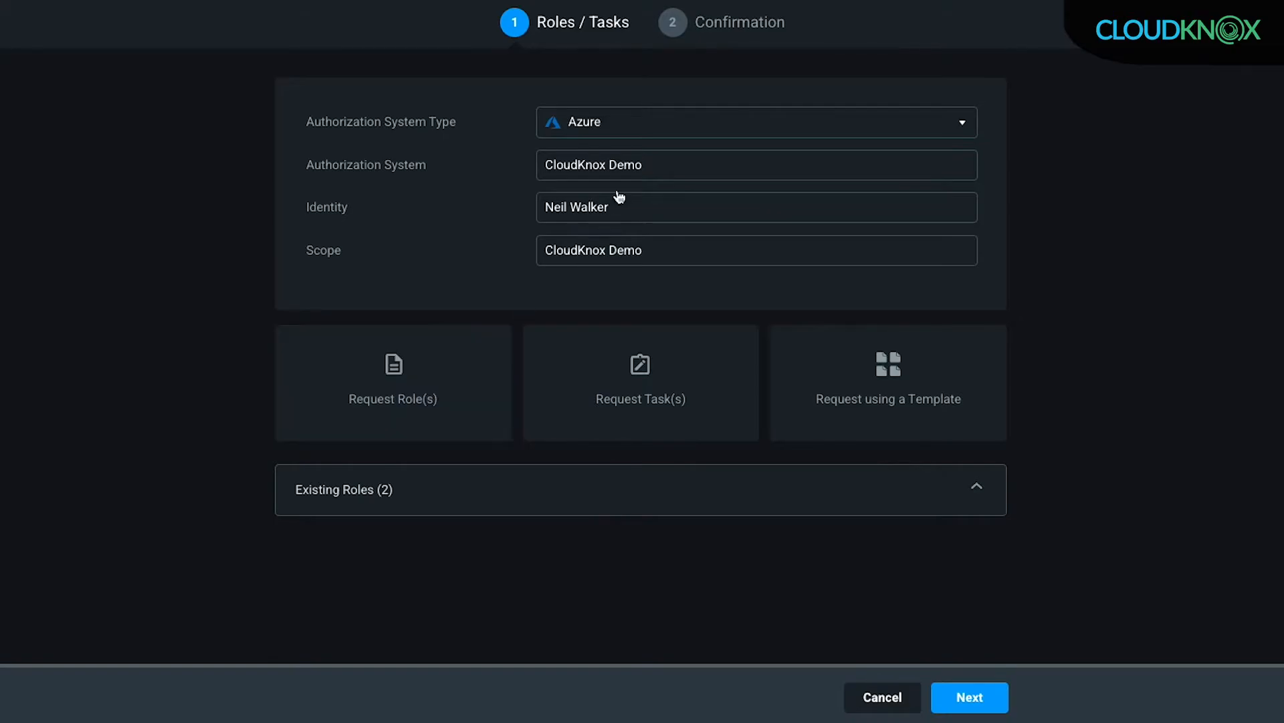
- Switch the request back to AWS, using the cloudknox-development authorization system and the requester's username as identity
{"action": "left_click", "coordinate": [646, 127]}
{"action": "left_click", "coordinate": [617, 159]}
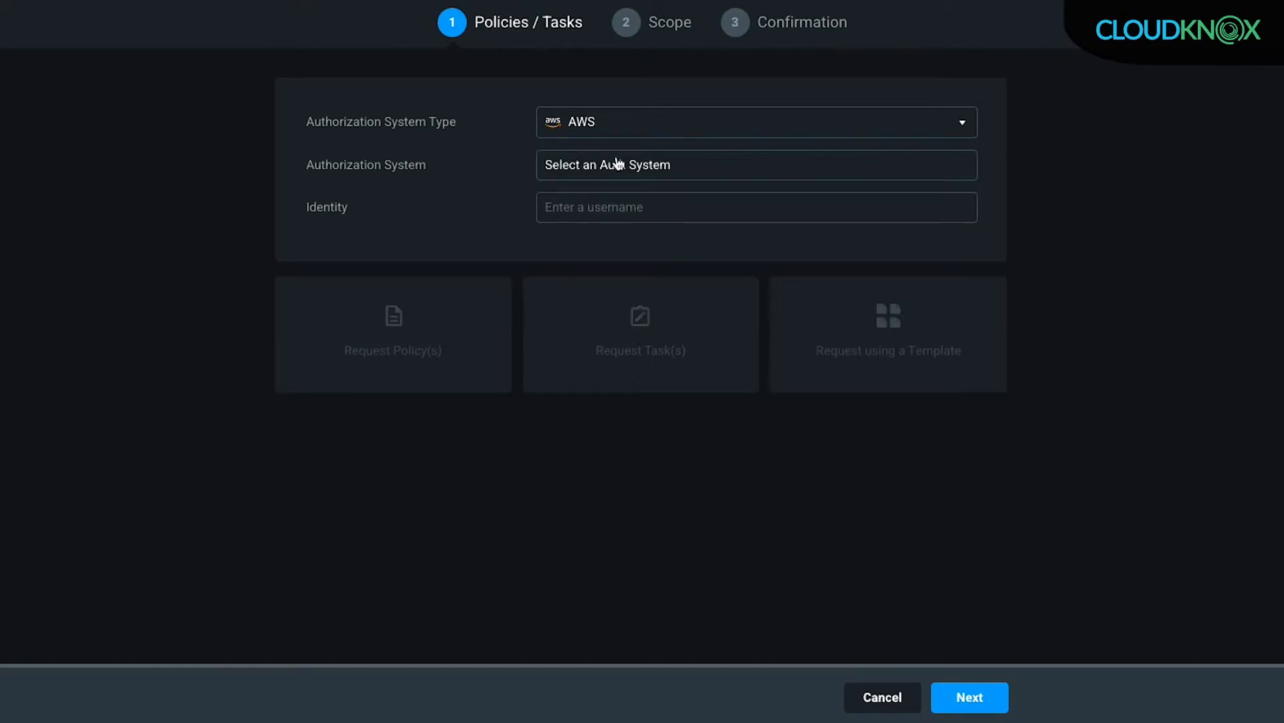
{"action": "left_click", "coordinate": [592, 169]}
{"action": "left_click", "coordinate": [592, 201]}
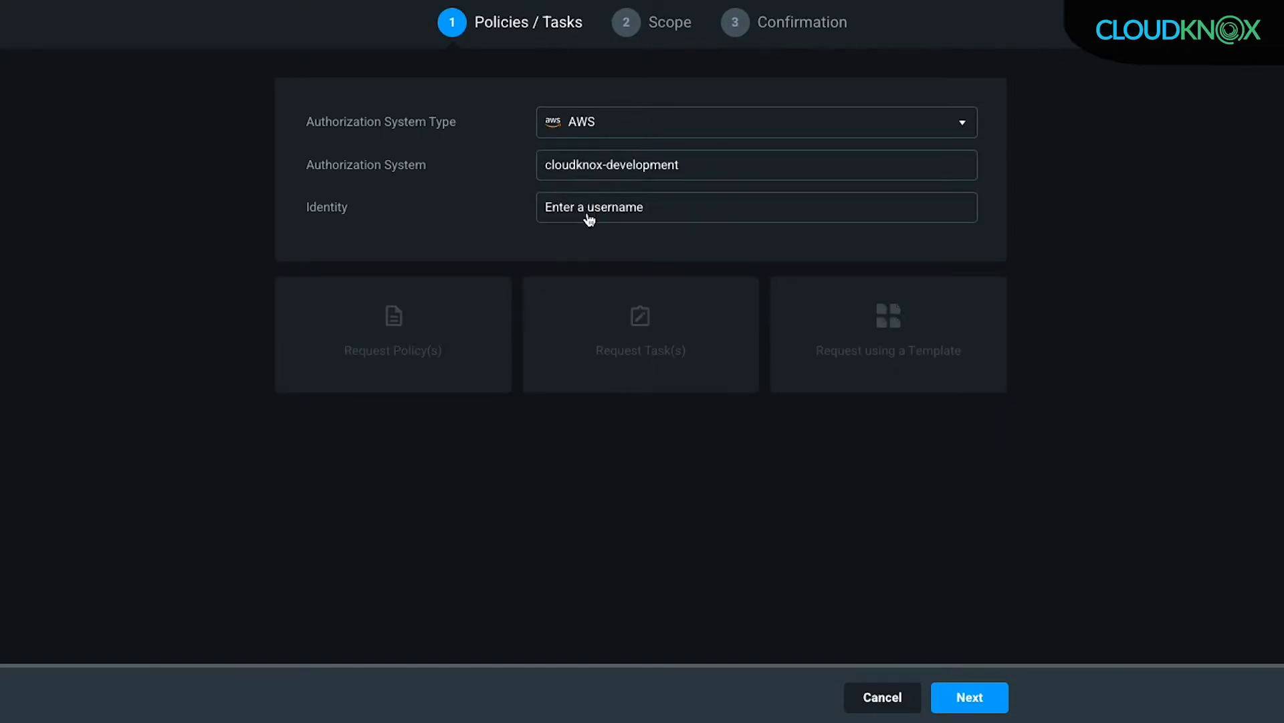
{"action": "left_click", "coordinate": [588, 219]}
{"action": "left_click", "coordinate": [576, 280]}
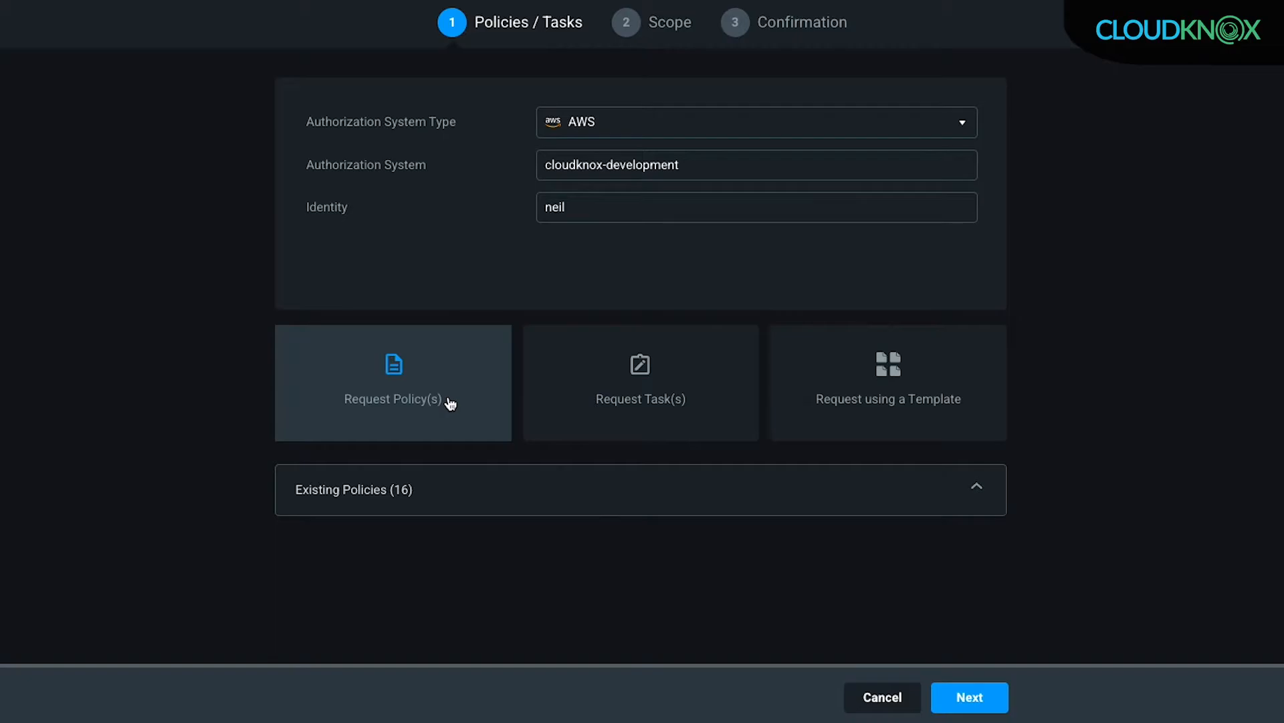
- Choose to request tasks and filter the available tasks by "s3"
{"action": "left_click", "coordinate": [621, 407]}
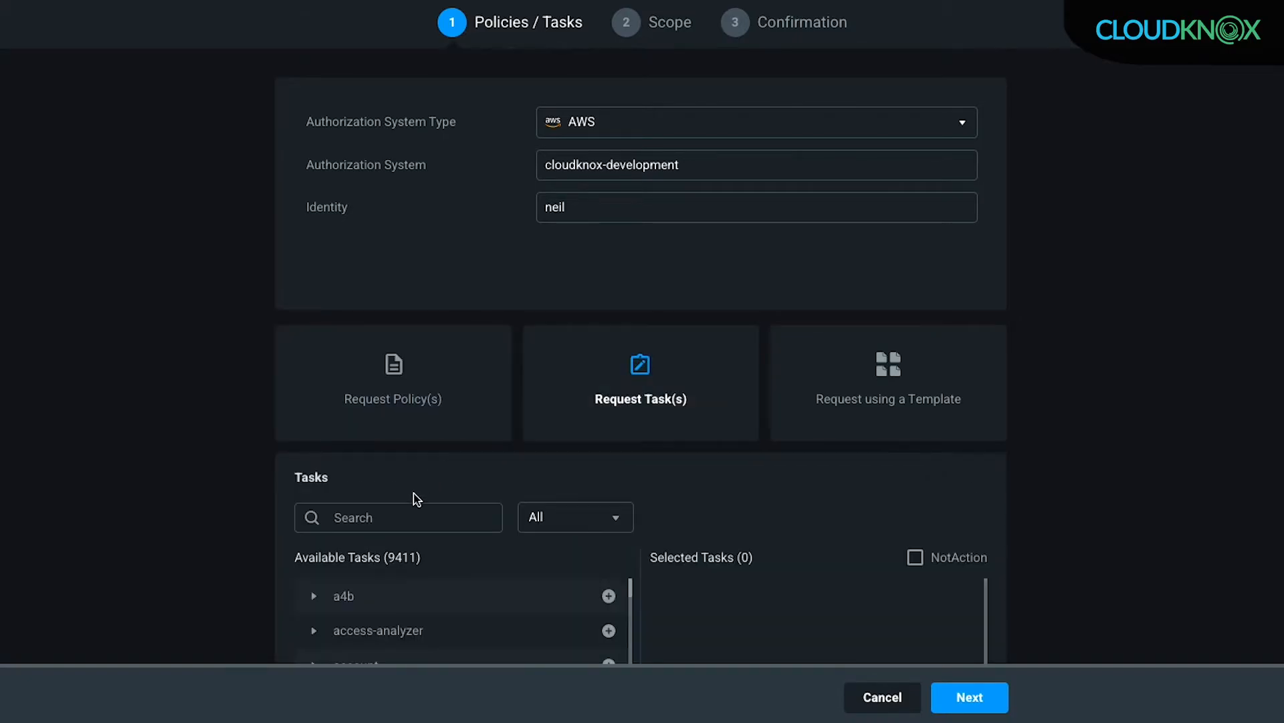
{"action": "scroll", "coordinate": [415, 501], "scroll_direction": "down", "scroll_amount": 5}
{"action": "scroll", "coordinate": [414, 511], "scroll_direction": "up", "scroll_amount": 1}
{"action": "left_click", "coordinate": [372, 252]}
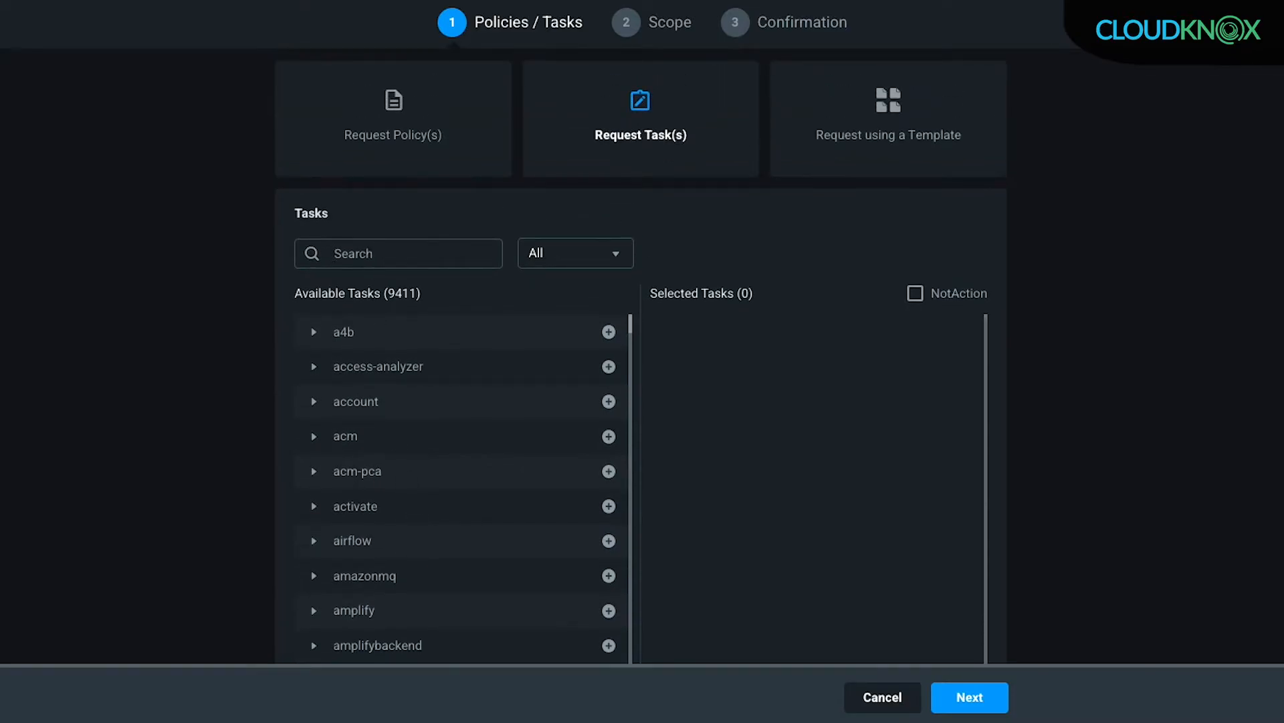
{"action": "type", "text": "s3"}
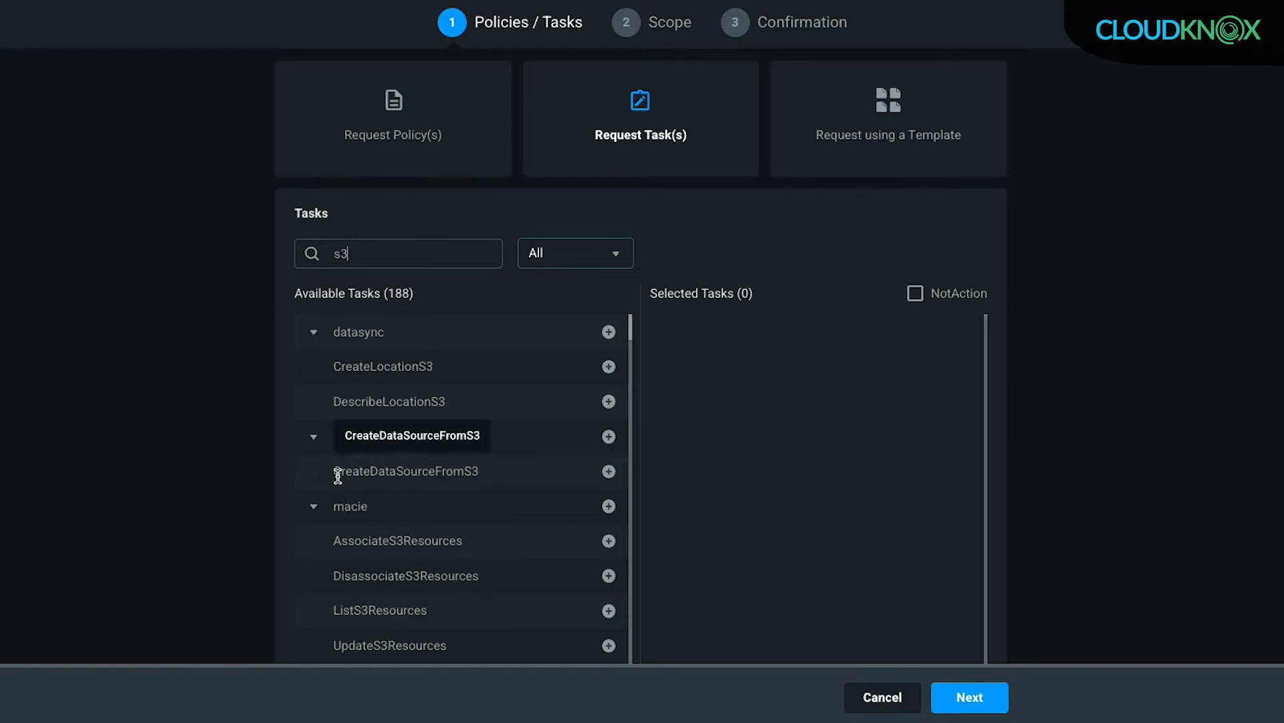
- Add the CreateBucket task from the s3 service to the selected tasks
{"action": "scroll", "coordinate": [338, 475], "scroll_direction": "down", "scroll_amount": 1}
{"action": "scroll", "coordinate": [338, 475], "scroll_direction": "down", "scroll_amount": 6}
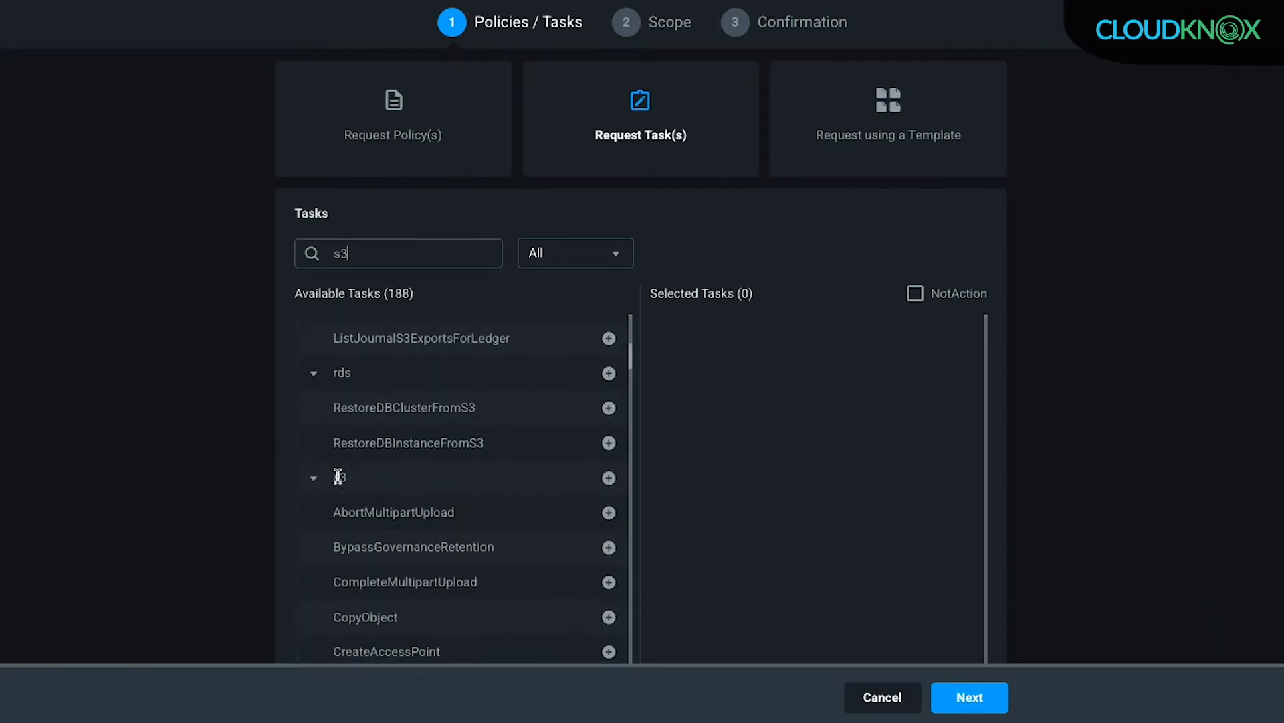
{"action": "scroll", "coordinate": [354, 515], "scroll_direction": "down", "scroll_amount": 3}
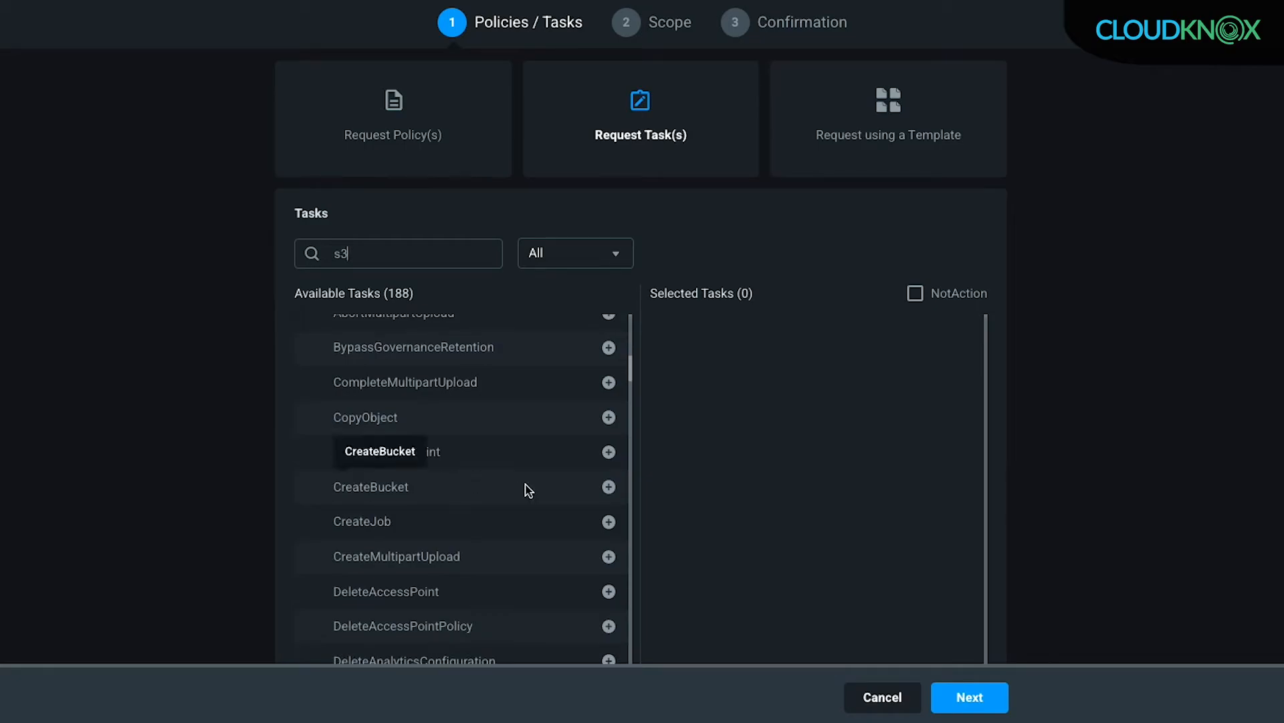
{"action": "left_click", "coordinate": [609, 487]}
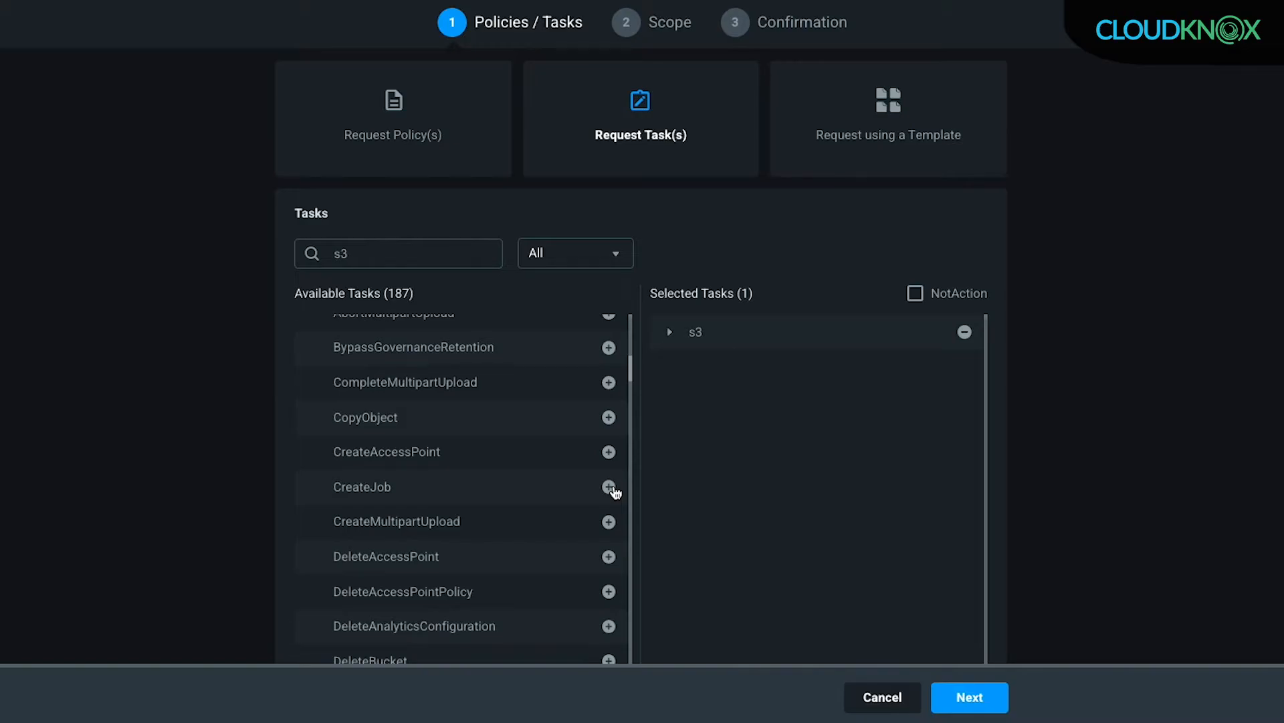
- Proceed to confirmation with the scope at All Resources and Allow, and enter the request summary "I need to create a new bucket"
{"action": "scroll", "coordinate": [614, 492], "scroll_direction": "up", "scroll_amount": 10}
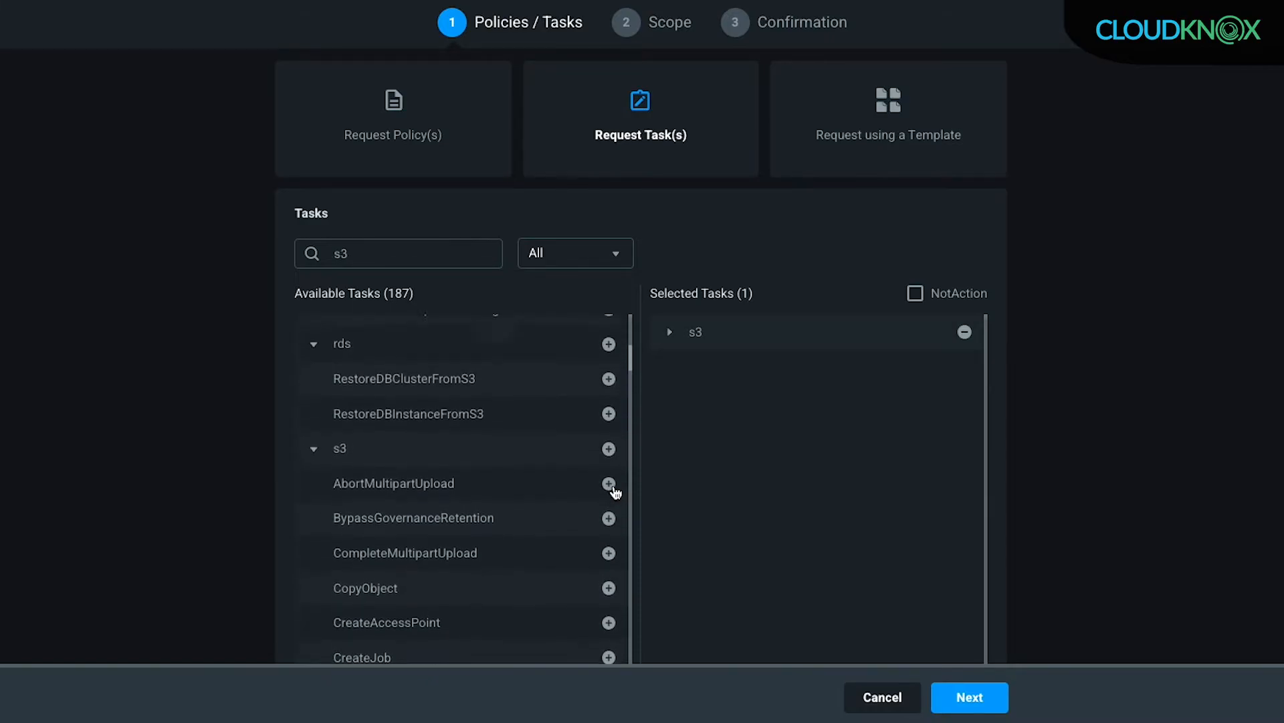
{"action": "scroll", "coordinate": [795, 247], "scroll_direction": "up", "scroll_amount": 2}
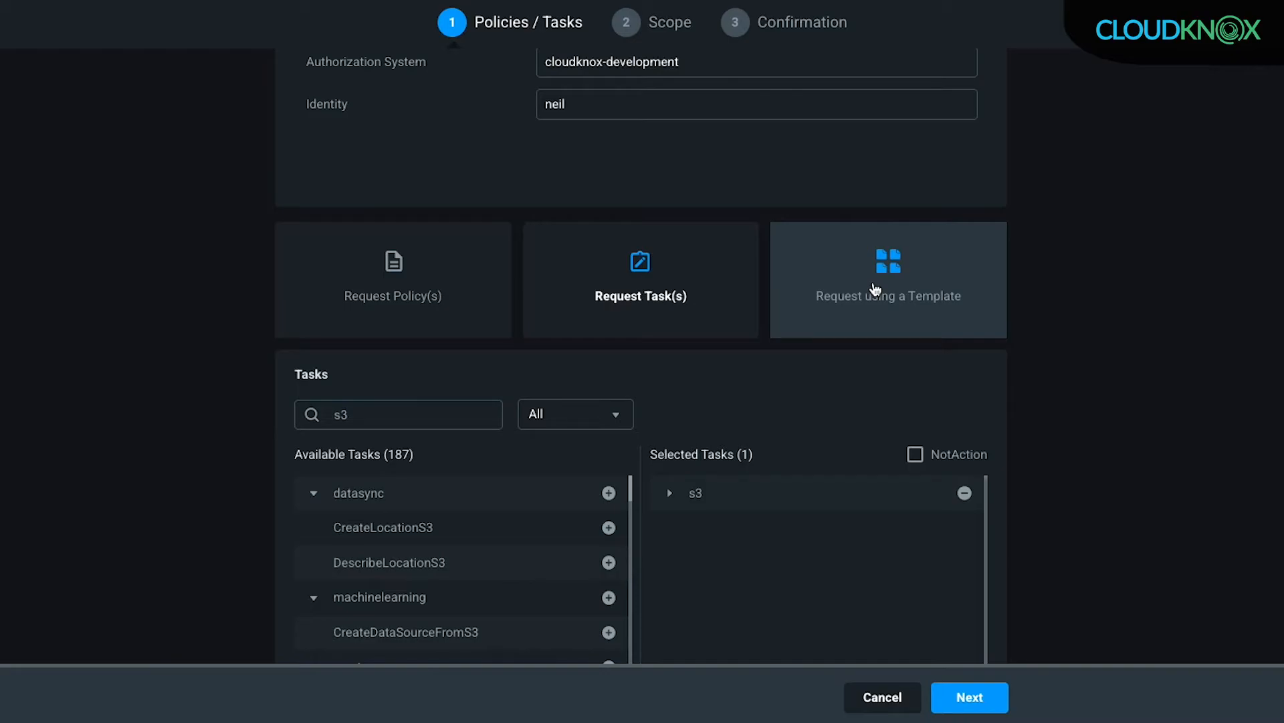
{"action": "left_click", "coordinate": [961, 707]}
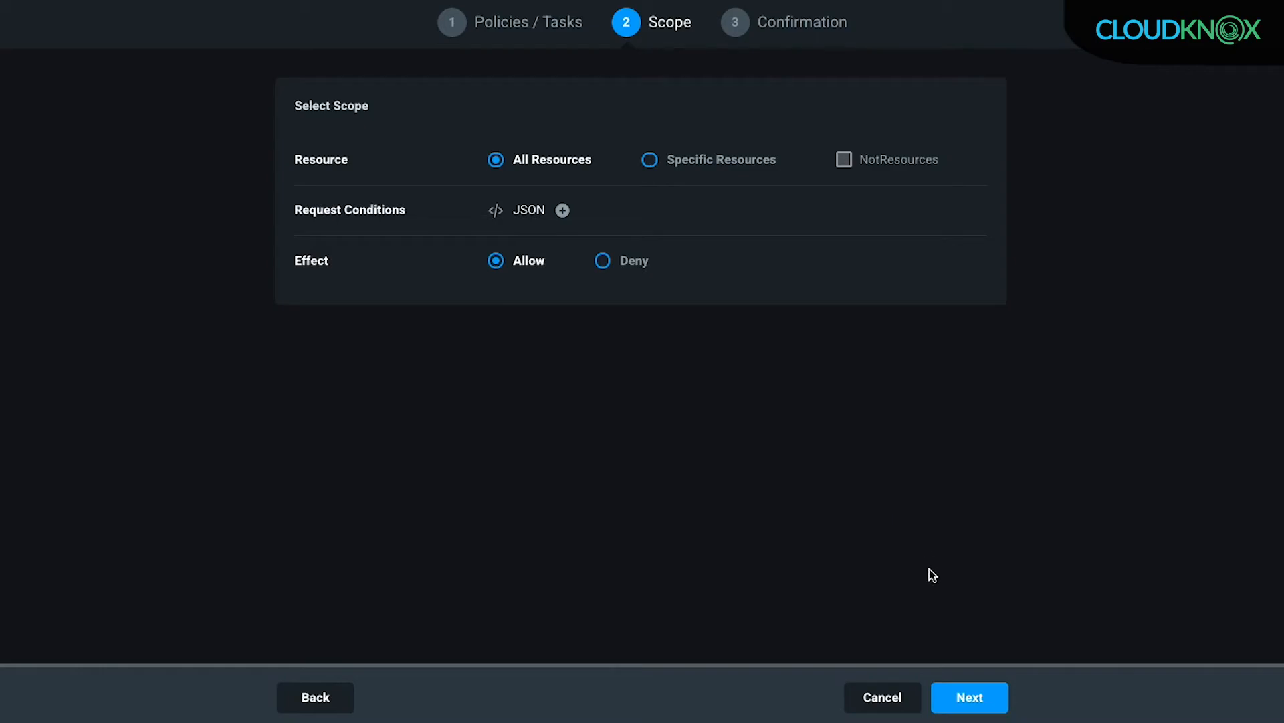
{"action": "left_click", "coordinate": [970, 697]}
{"action": "left_click", "coordinate": [559, 135]}
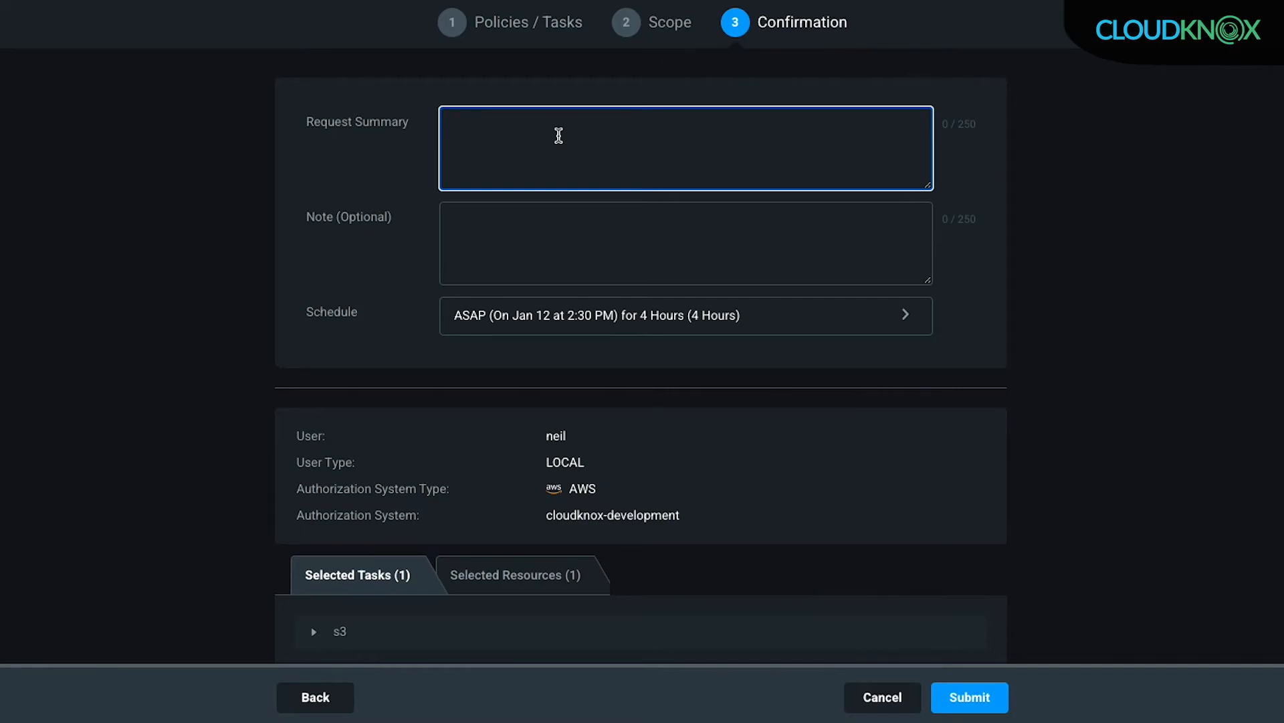
{"action": "type", "text": "I need to "}
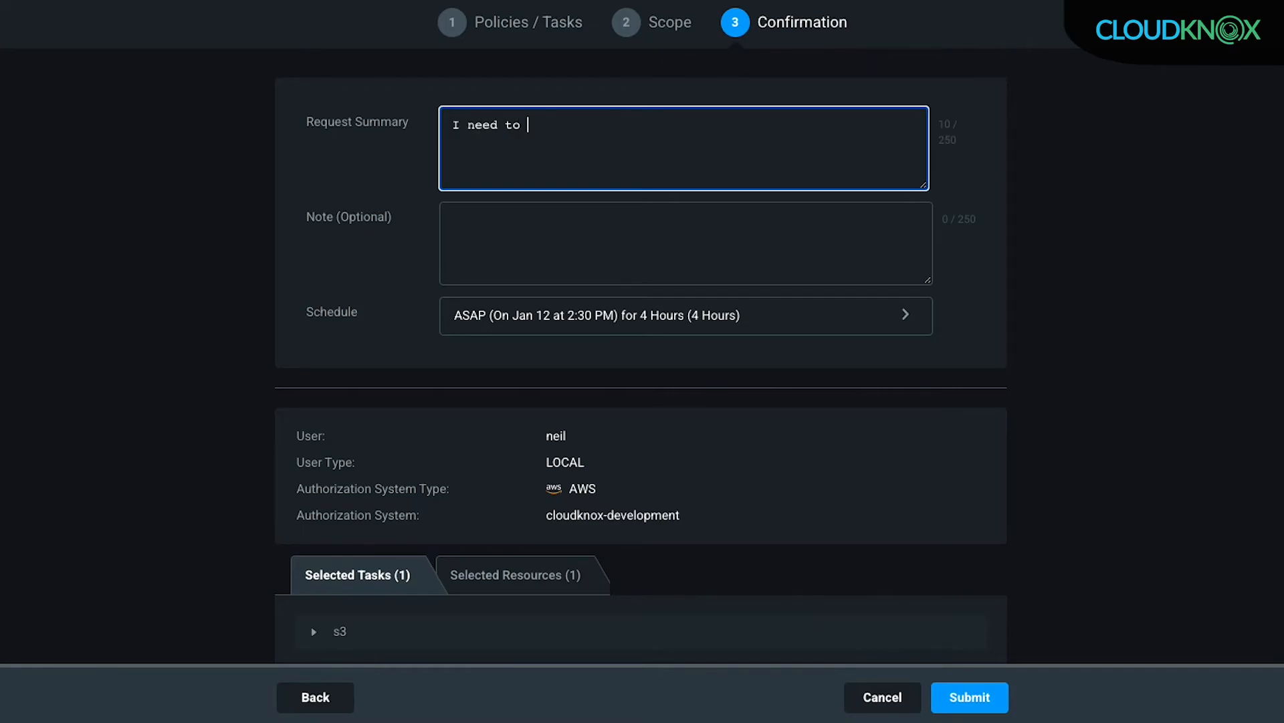
{"action": "type", "text": "create a new bucket"}
- Review the frequency options for the request and schedule it as ASAP for 4 hours
{"action": "left_click", "coordinate": [613, 320]}
{"action": "left_click", "coordinate": [649, 351]}
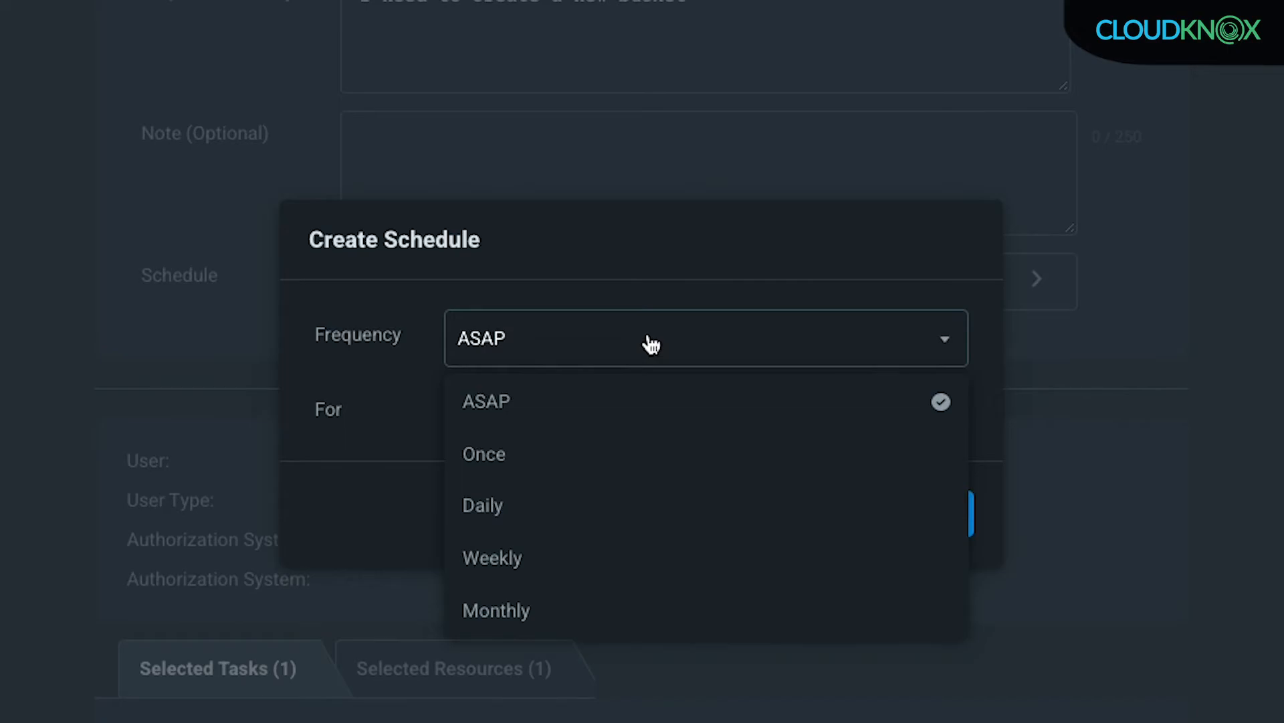
{"action": "left_click", "coordinate": [591, 235]}
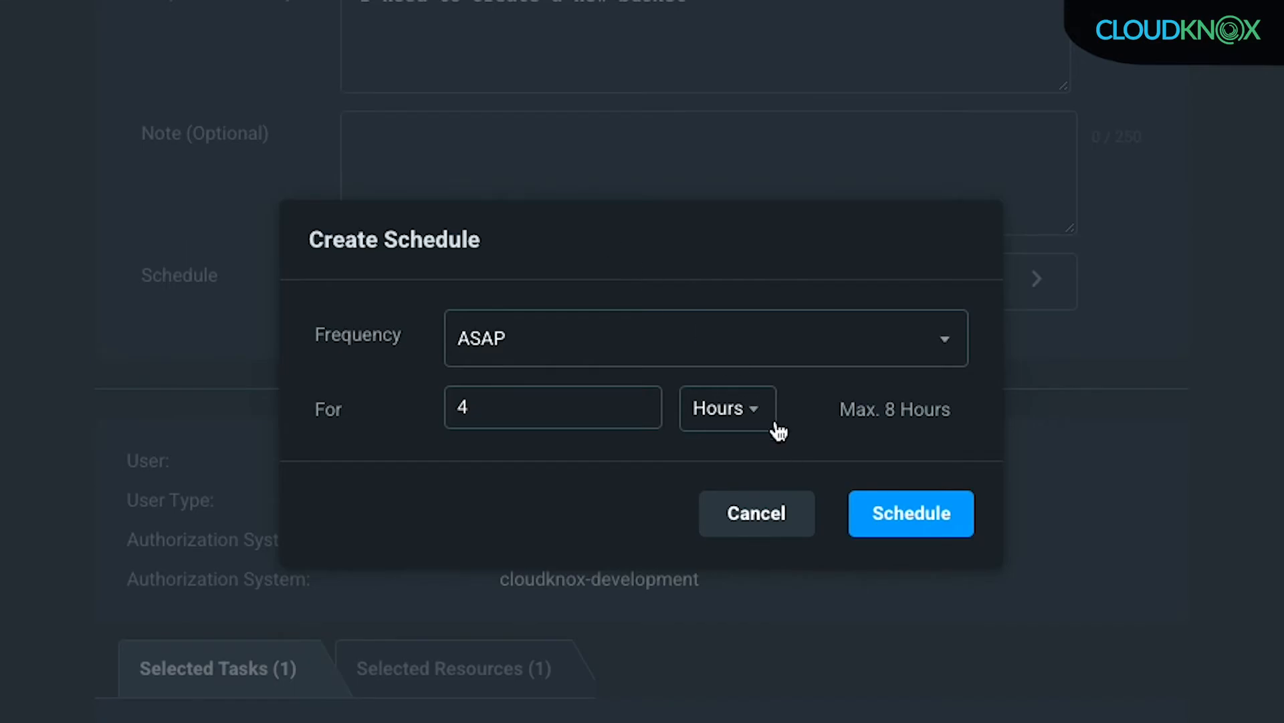
{"action": "left_click", "coordinate": [882, 510]}
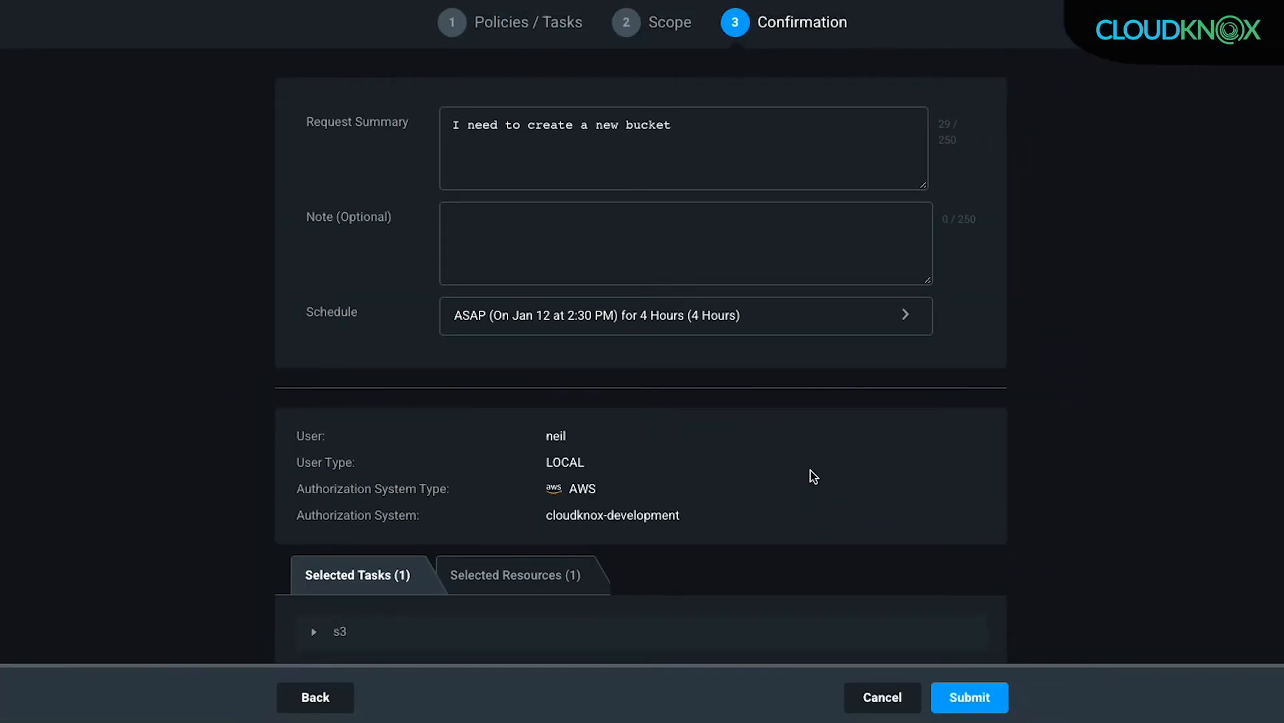